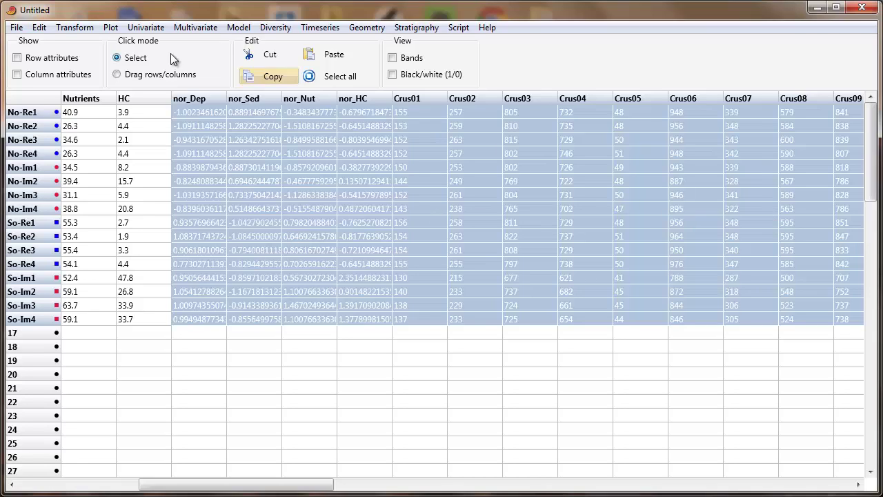
pyautogui.click(38, 27)
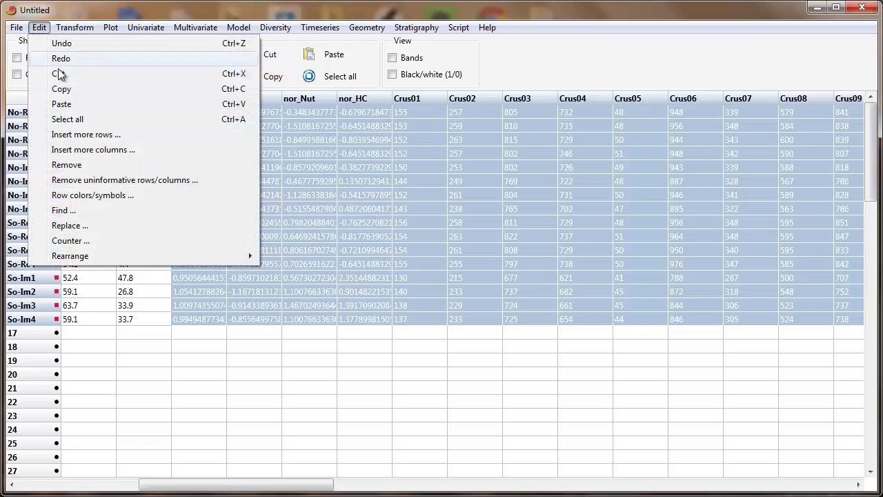
pyautogui.click(101, 181)
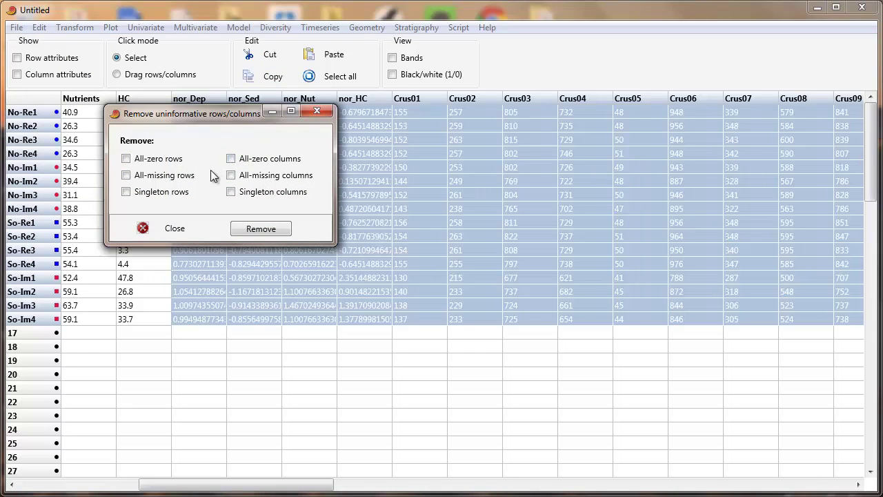
pyautogui.click(180, 228)
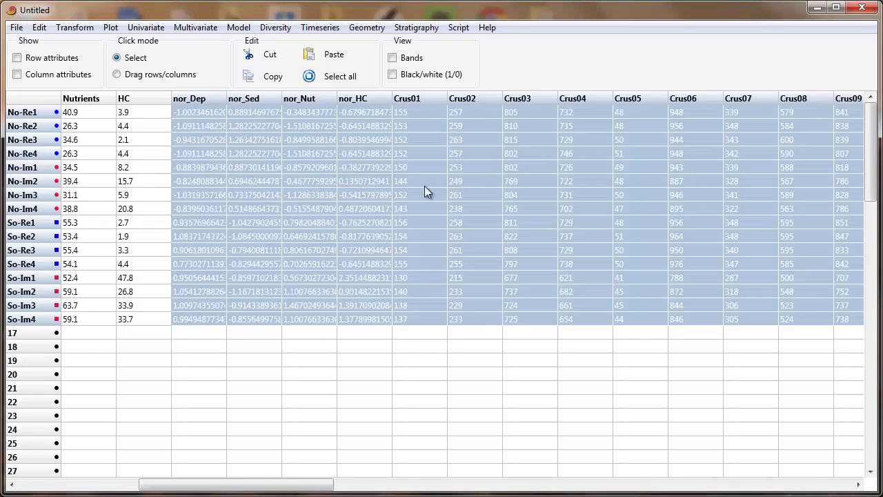
# Run a canonical correspondence analysis on the selected data with 4 environmental variables and enlarge the results window.
pyautogui.click(186, 26)
pyautogui.moveTo(192, 47)
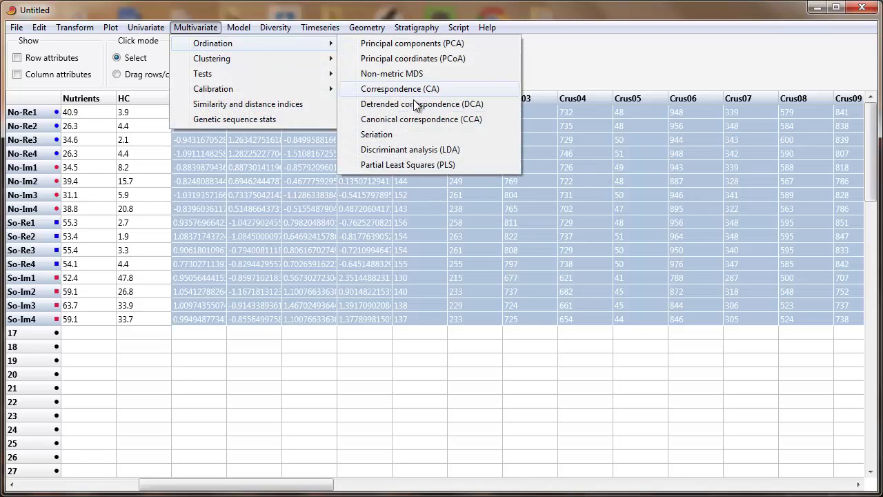
pyautogui.click(452, 120)
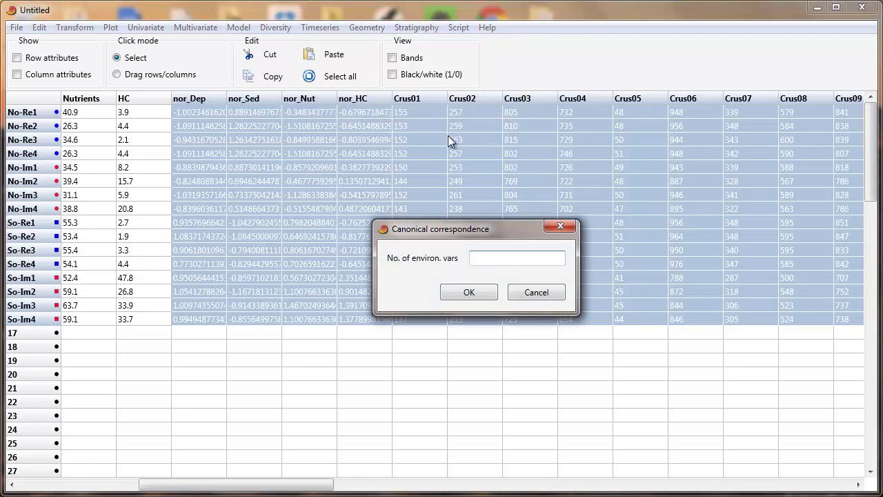
pyautogui.write('4')
pyautogui.click(470, 291)
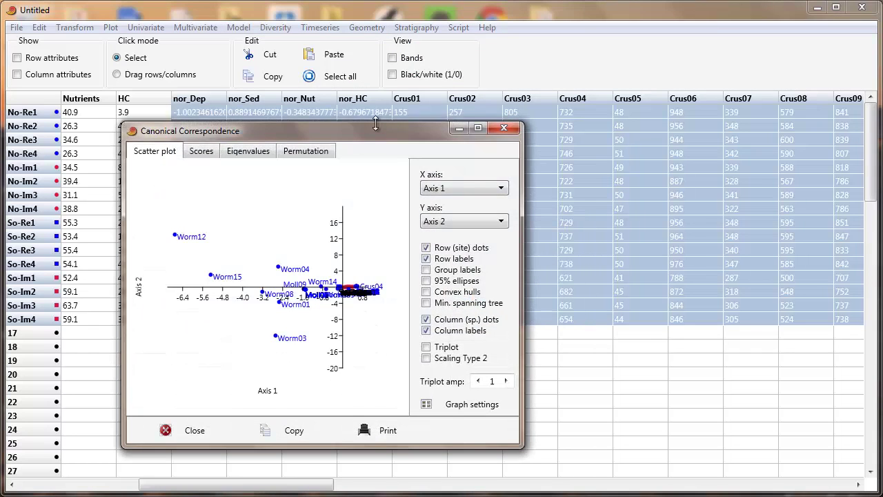
pyautogui.moveTo(378, 134); pyautogui.dragTo(284, 22)
pyautogui.moveTo(426, 336); pyautogui.dragTo(837, 475)
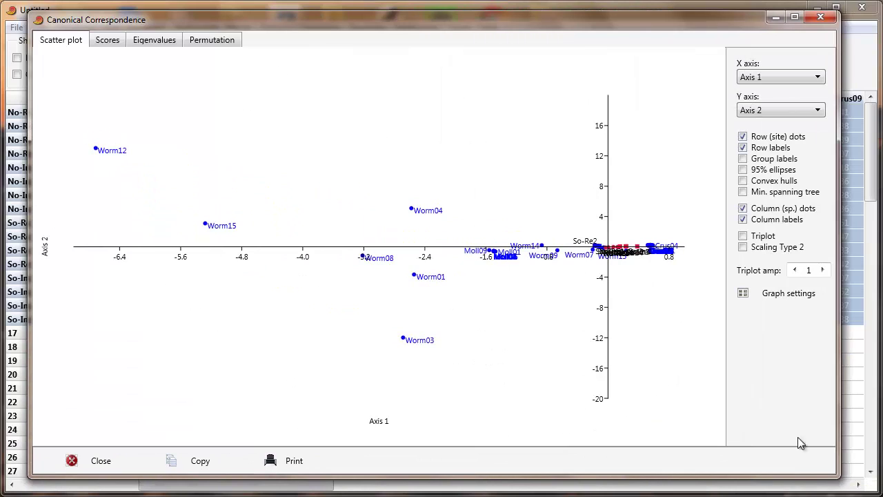
# Hide the species dots in the scatter plot and display the triplot vectors with an amplification of 3.5.
pyautogui.click(766, 212)
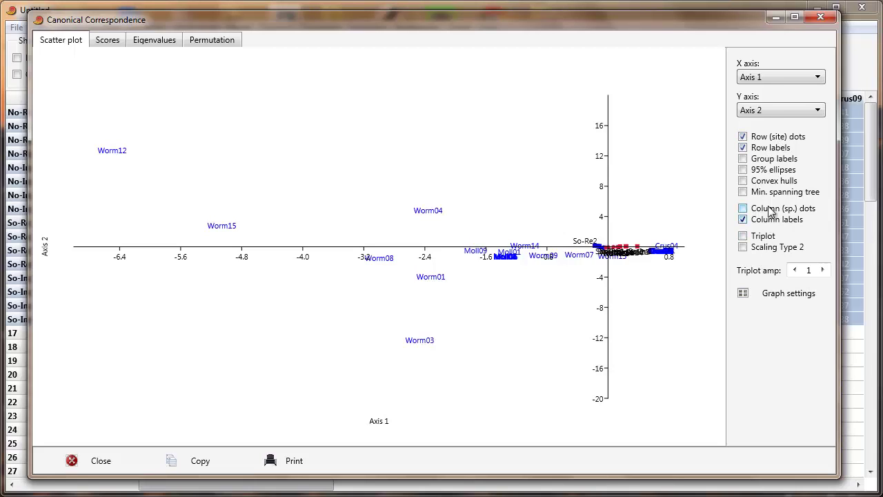
pyautogui.click(743, 236)
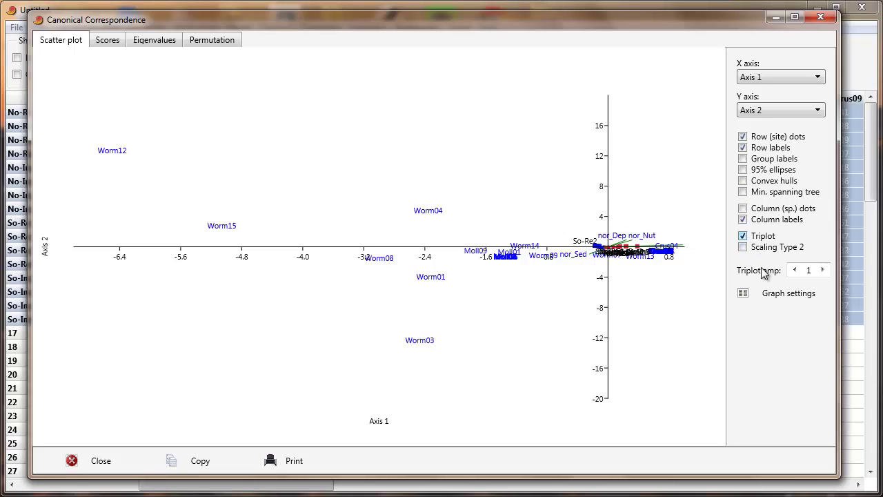
pyautogui.click(826, 274)
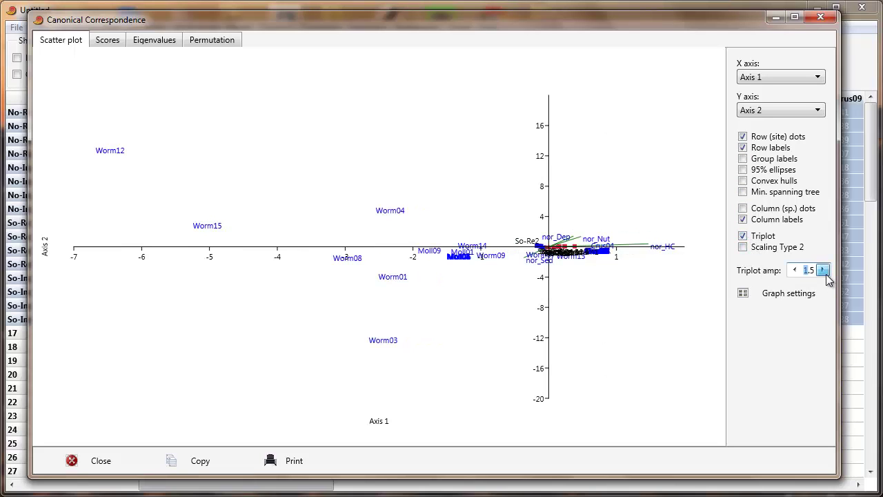
pyautogui.click(826, 273)
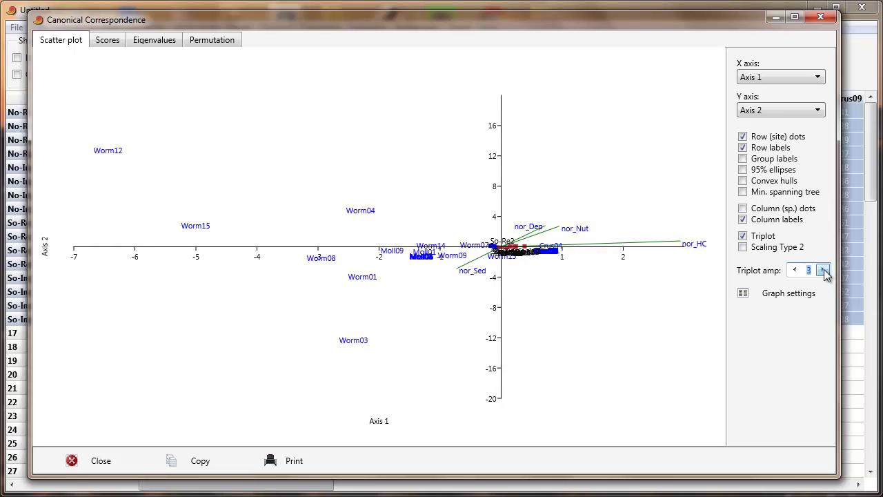
pyautogui.click(824, 269)
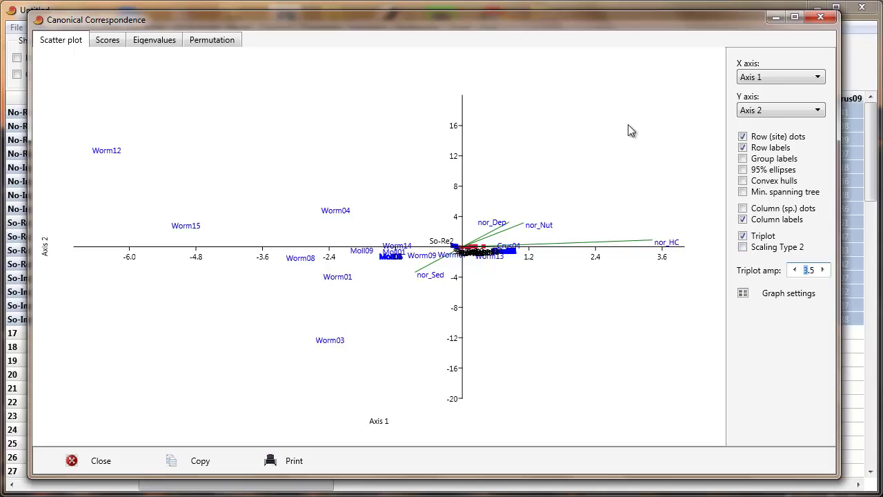
# Review the permutation test page, the axis eigenvalues and the species scores, returning to the scatter plot.
pyautogui.click(199, 45)
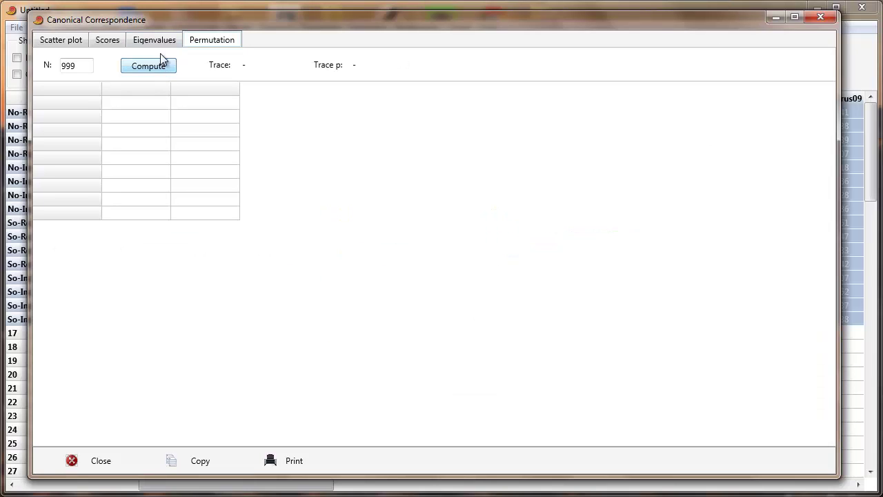
pyautogui.click(164, 43)
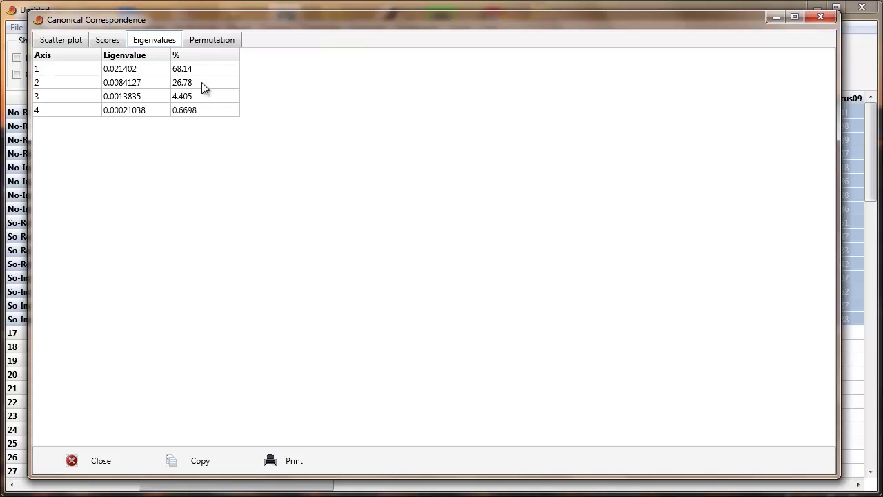
pyautogui.click(111, 43)
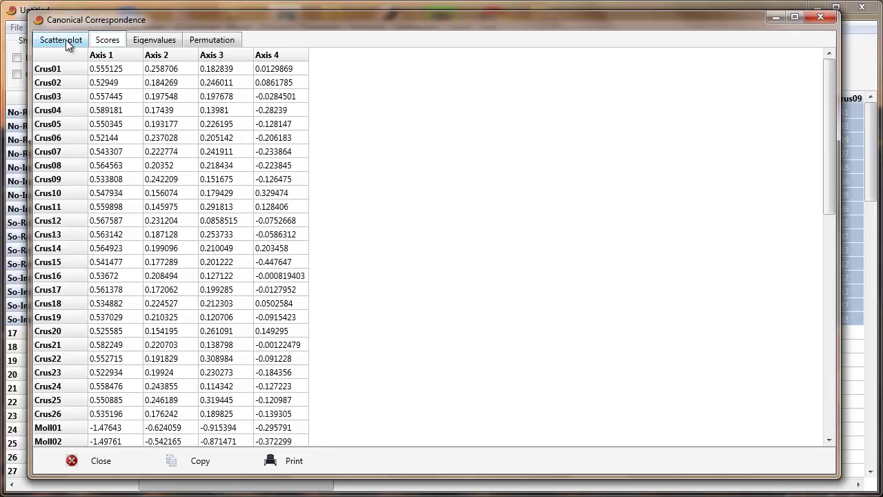
pyautogui.click(135, 43)
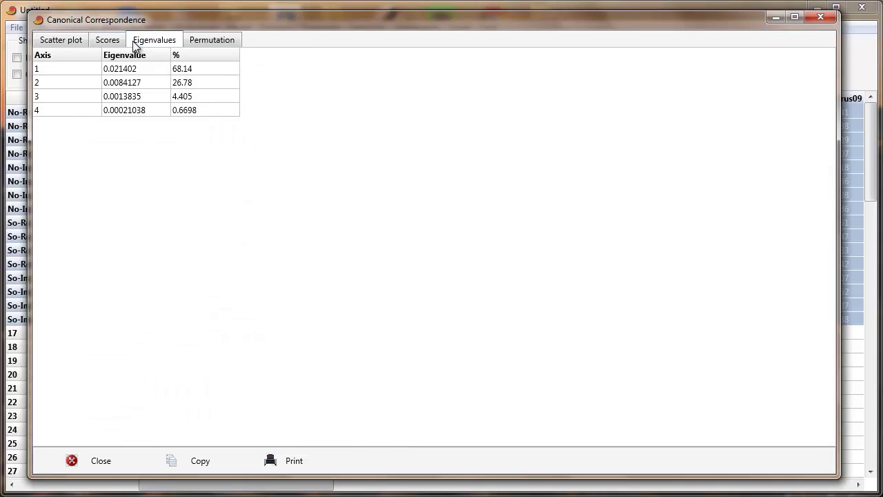
pyautogui.click(77, 43)
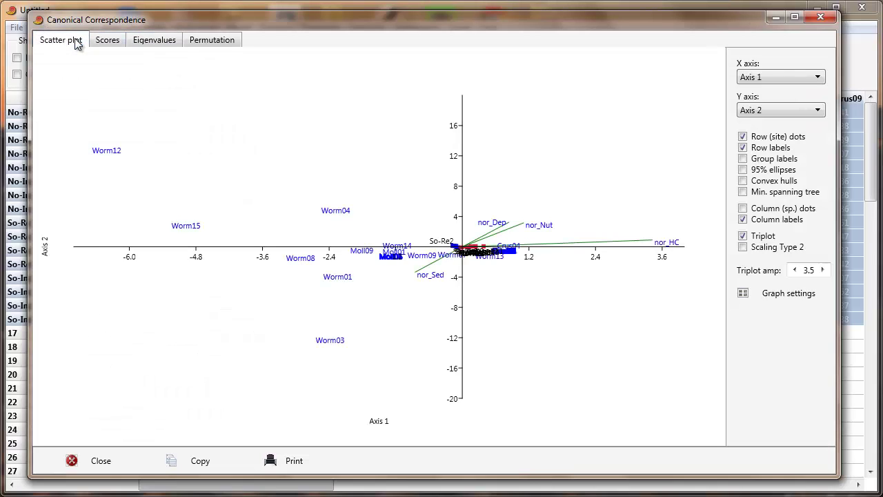
pyautogui.click(100, 43)
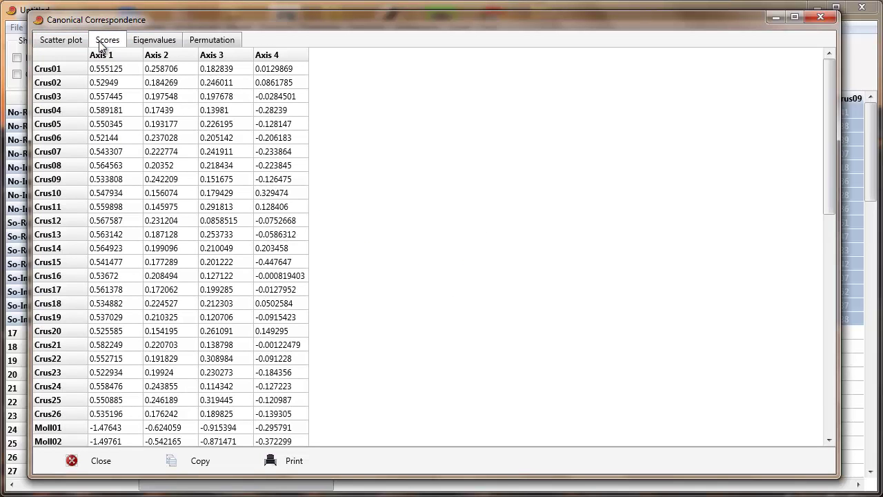
pyautogui.click(44, 40)
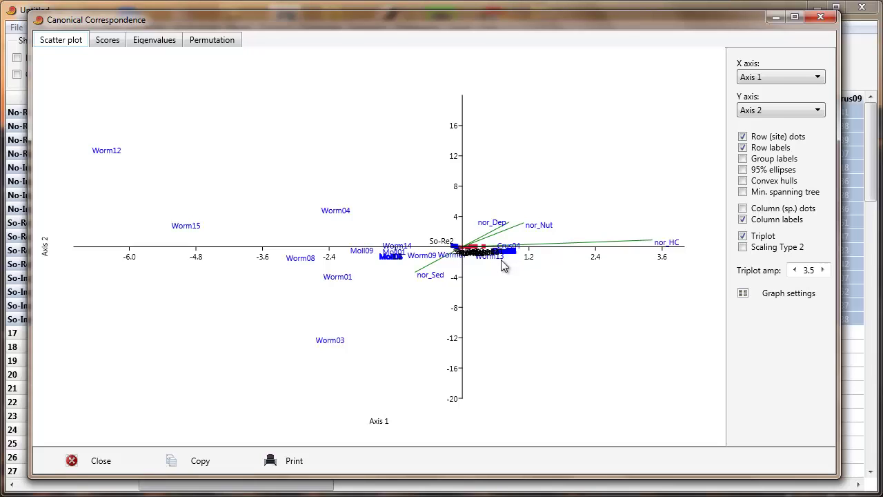
# Hide the species labels in the scatter plot and reduce the triplot amplification to 1.
pyautogui.click(756, 226)
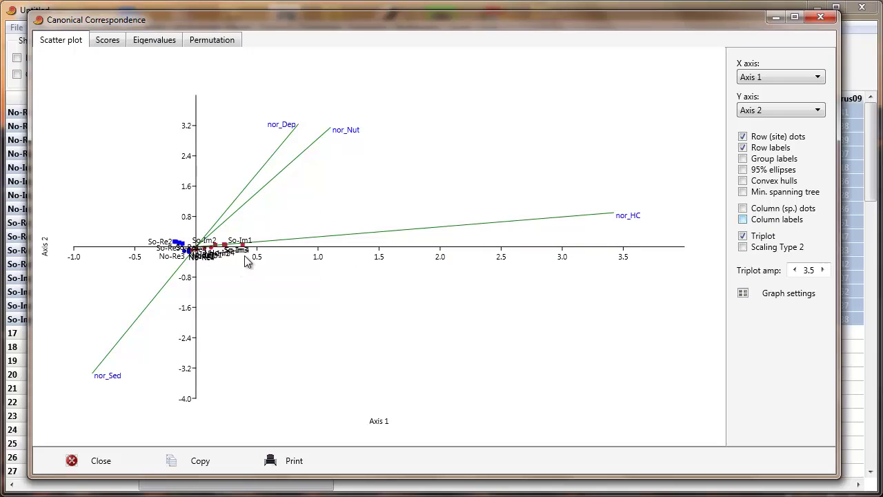
pyautogui.click(794, 270)
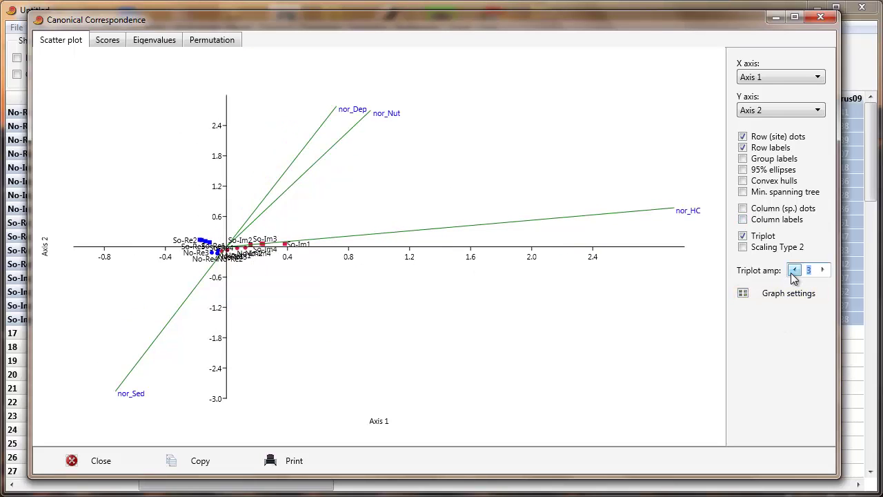
pyautogui.click(794, 270)
pyautogui.click(794, 270)
pyautogui.click(795, 270)
pyautogui.click(794, 270)
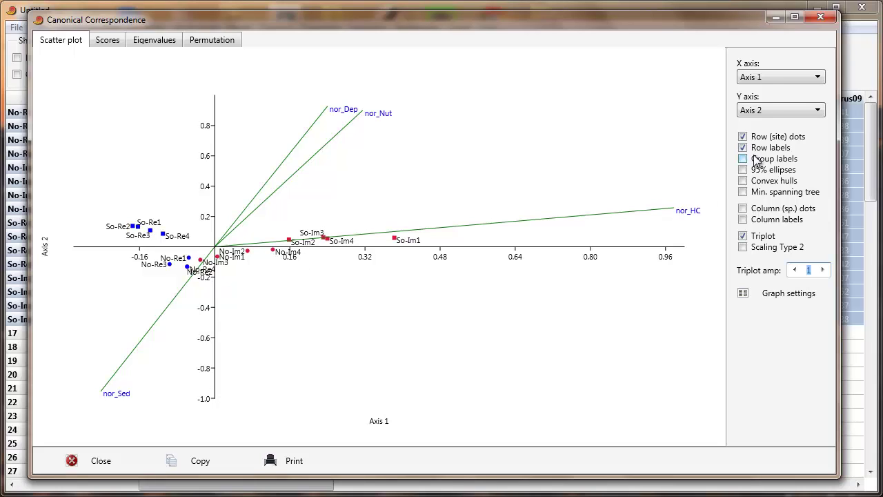
# Show the species dots and labels in the scatter plot and hide the site dots and labels.
pyautogui.click(743, 209)
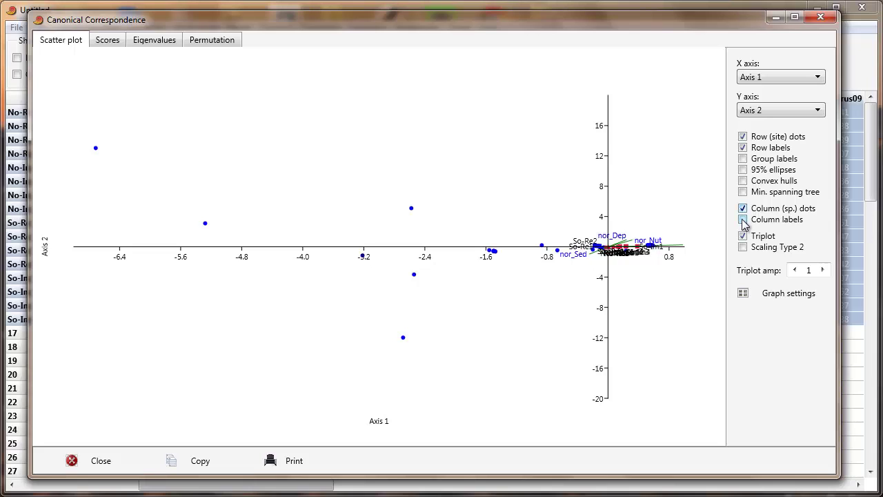
pyautogui.click(743, 220)
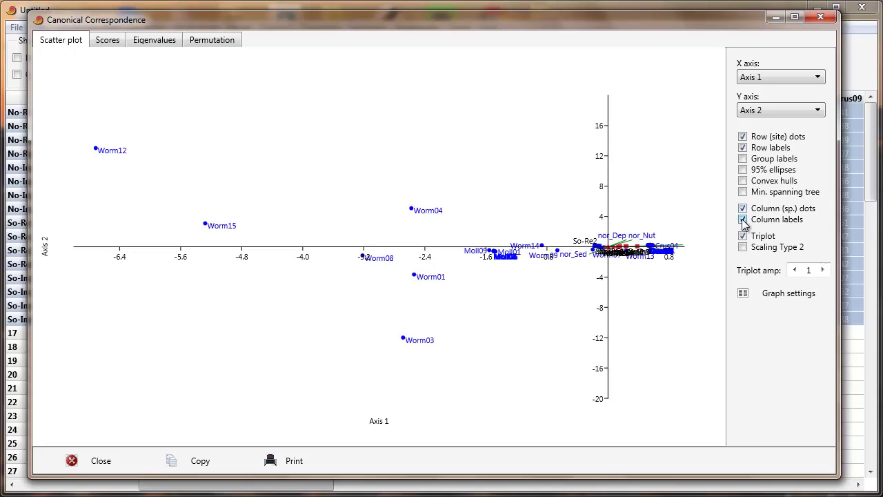
pyautogui.click(743, 148)
pyautogui.click(743, 137)
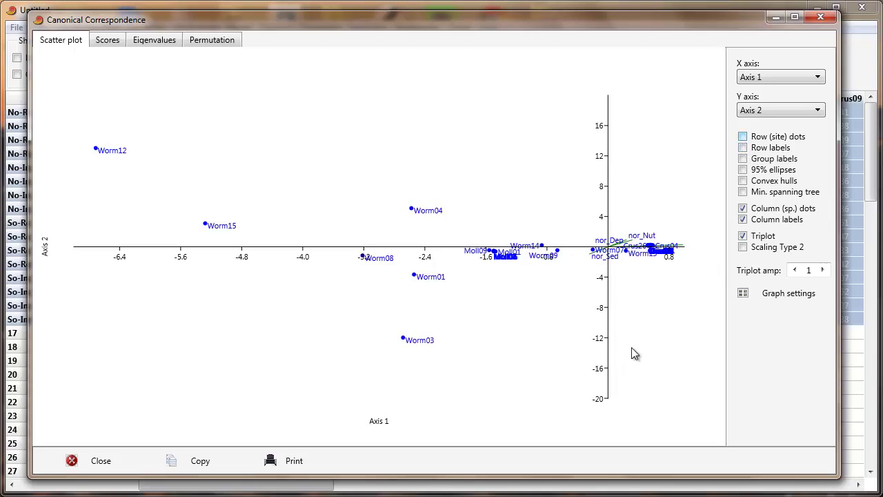
# Raise the triplot amplification to 3.5 to lengthen the environmental vectors among the species points.
pyautogui.click(824, 271)
pyautogui.click(824, 269)
pyautogui.click(824, 270)
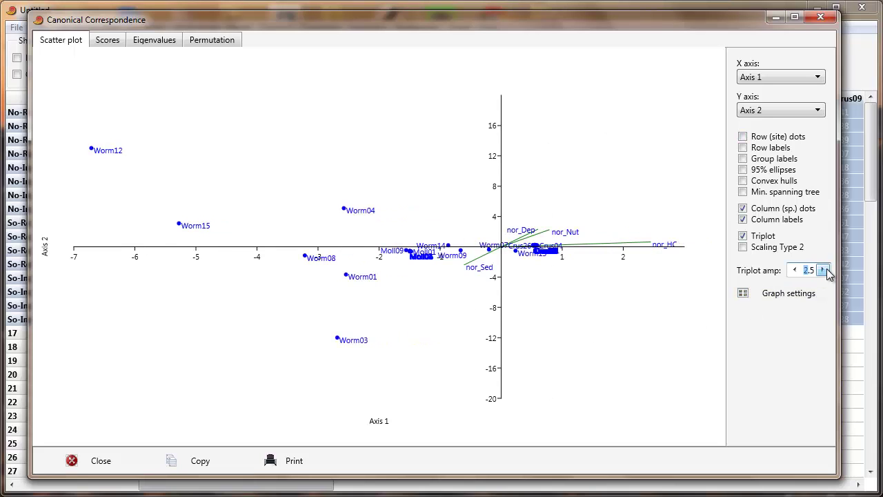
pyautogui.click(824, 269)
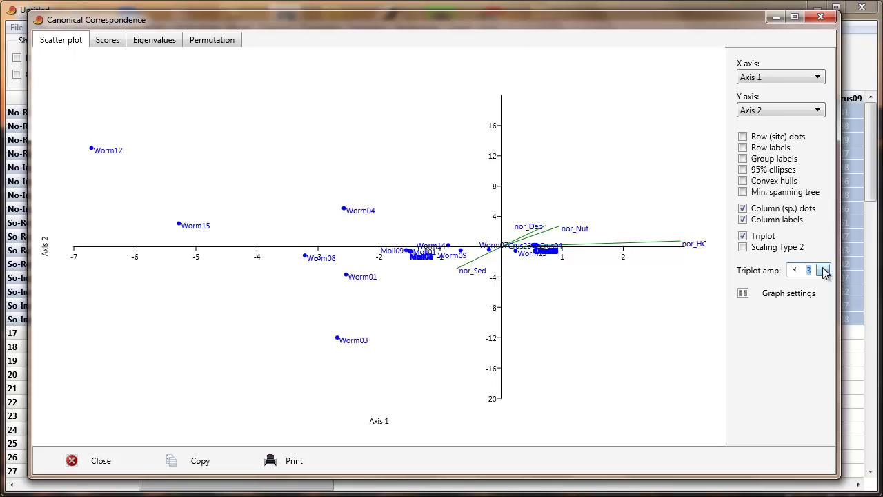
pyautogui.click(824, 269)
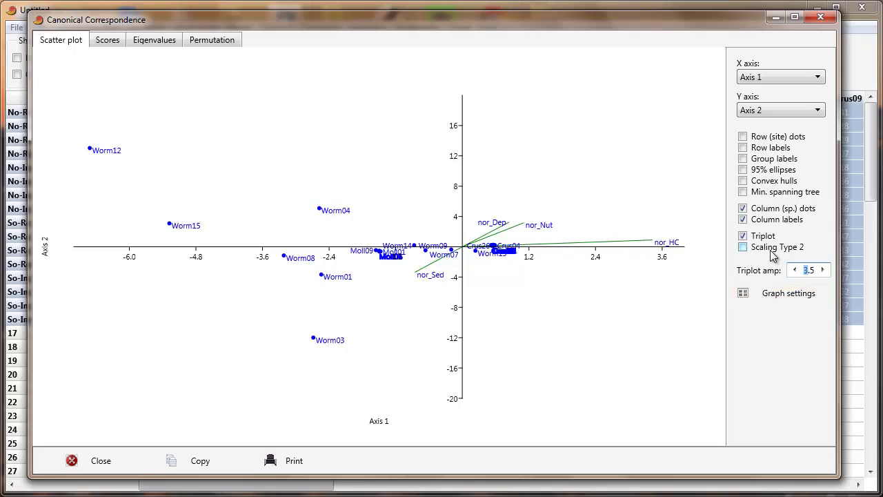
# Show the site dots and labels again and hide the species dots and labels.
pyautogui.click(742, 137)
pyautogui.click(743, 148)
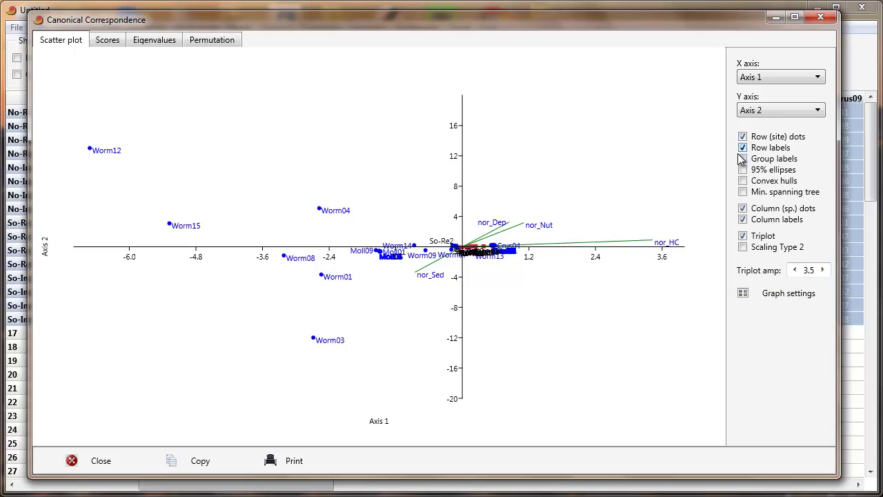
pyautogui.click(744, 208)
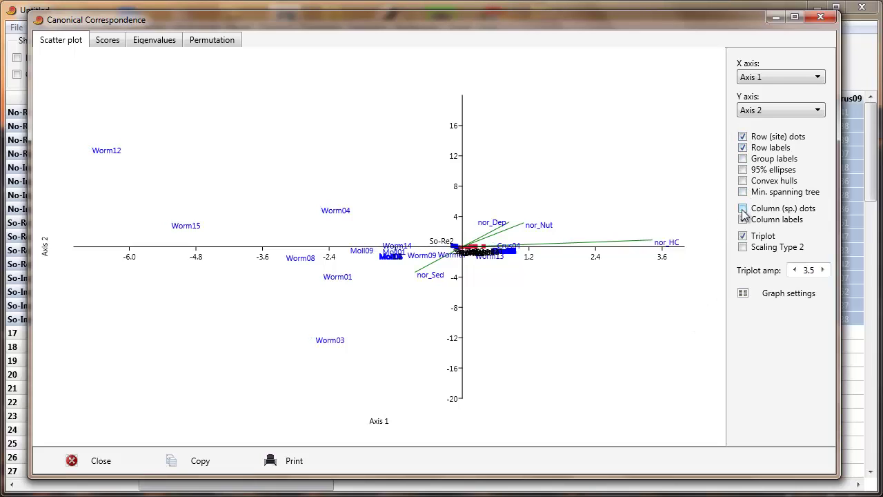
pyautogui.click(743, 220)
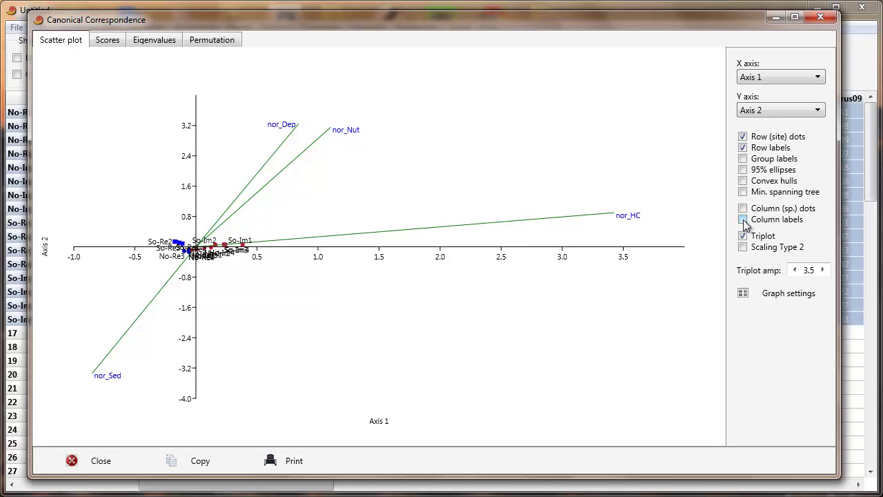
# Lower the triplot amplification to 1 for the plot of sites and environmental vectors.
pyautogui.click(795, 271)
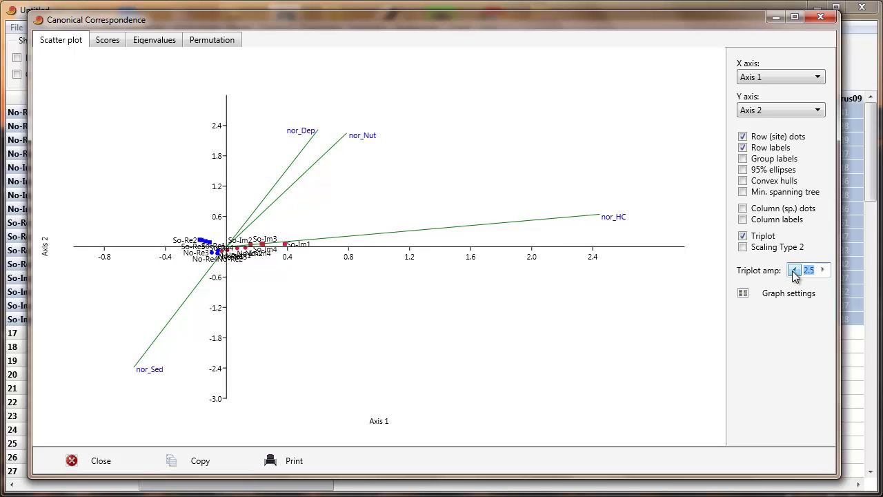
pyautogui.click(795, 271)
pyautogui.click(795, 271)
pyautogui.click(795, 270)
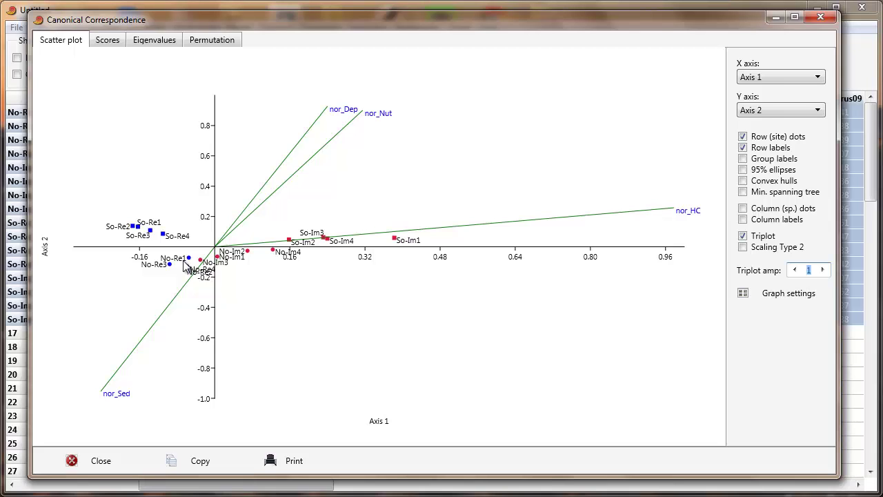
# Apply Scaling Type 2 to the triplot, display the species dots and labels, and hide the site dots and labels.
pyautogui.click(743, 247)
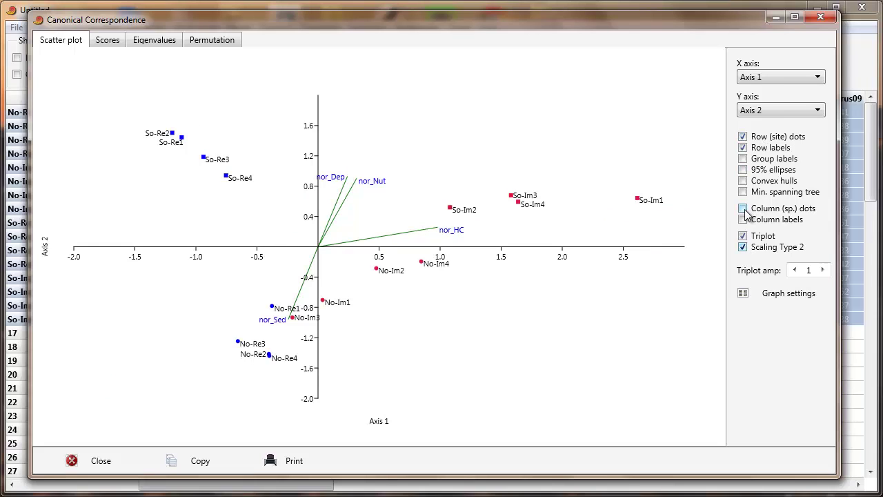
pyautogui.click(743, 209)
pyautogui.click(743, 219)
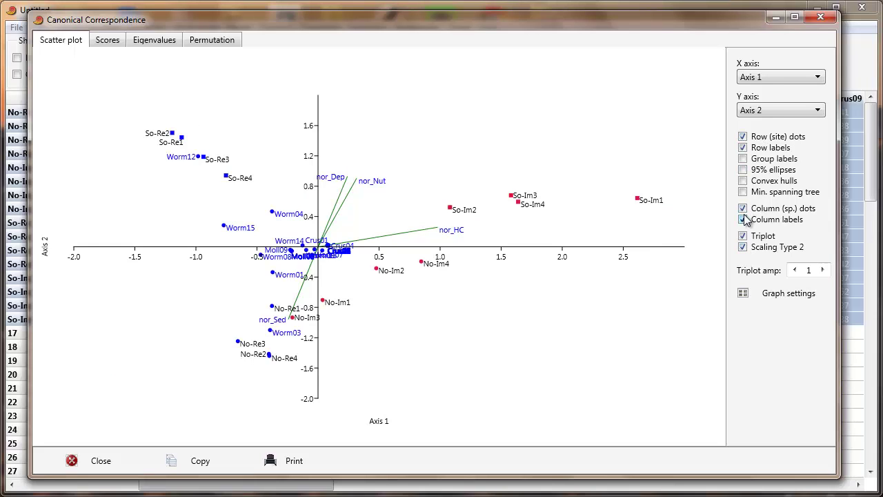
pyautogui.click(743, 147)
pyautogui.click(743, 137)
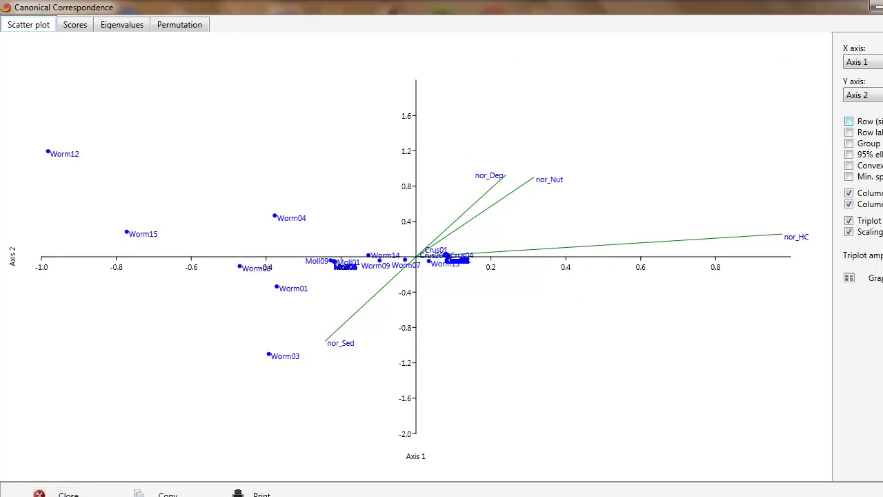
pyautogui.click(882, 6)
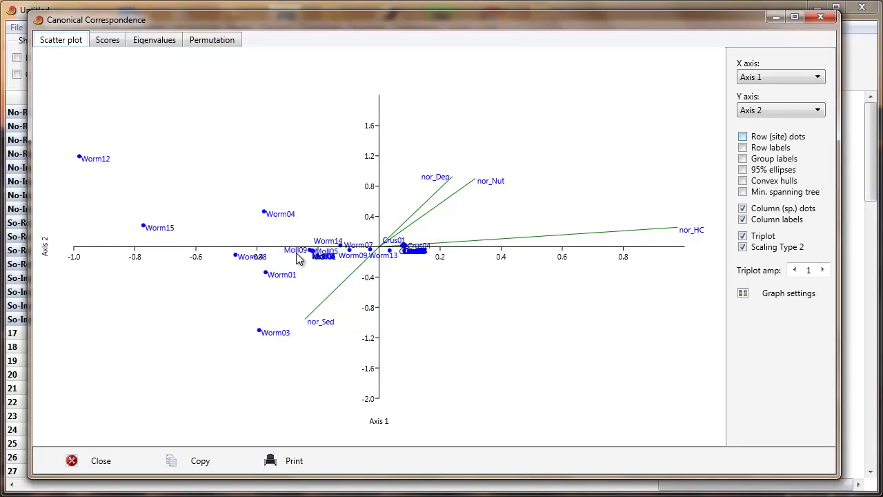